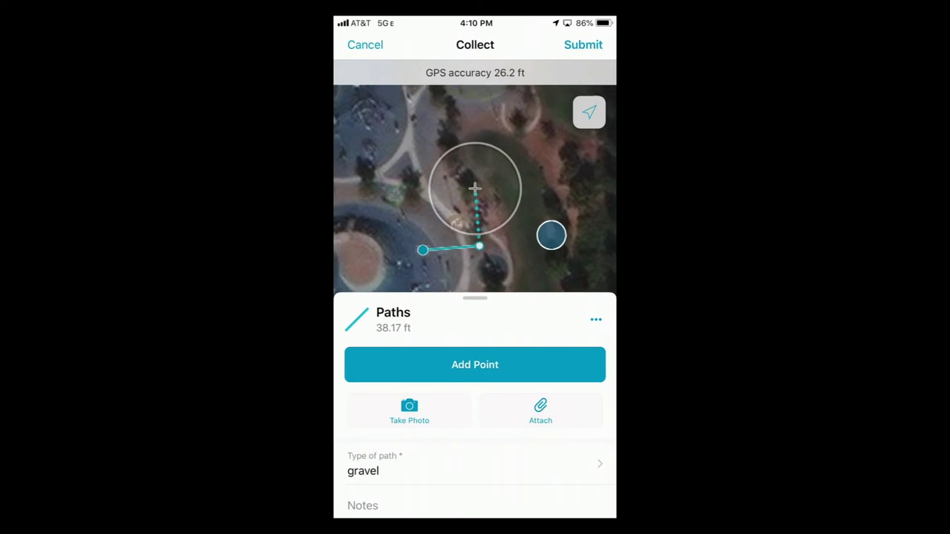
Step: Add another point to the gravel path being collected, and discard the path without submitting it
{"action": "left_click", "coordinate": [475, 364]}
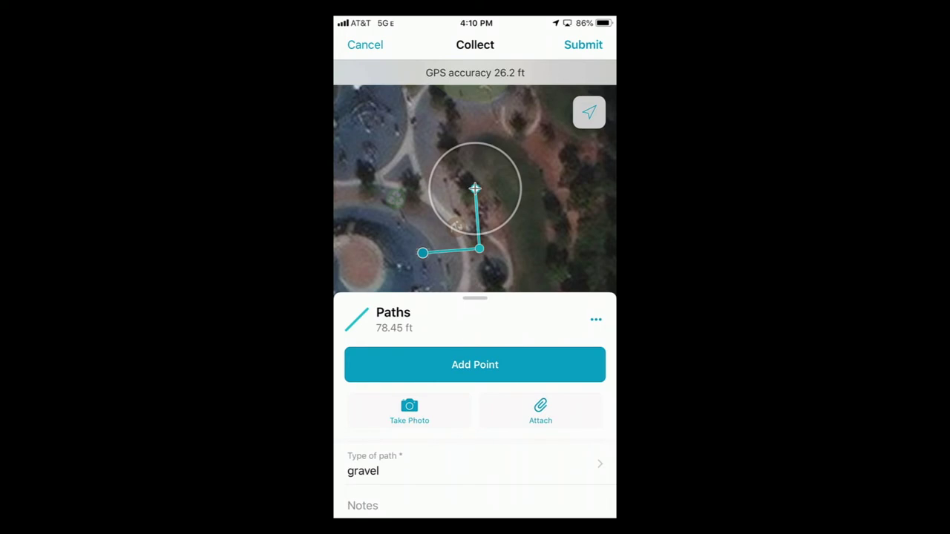
{"action": "left_click", "coordinate": [596, 319]}
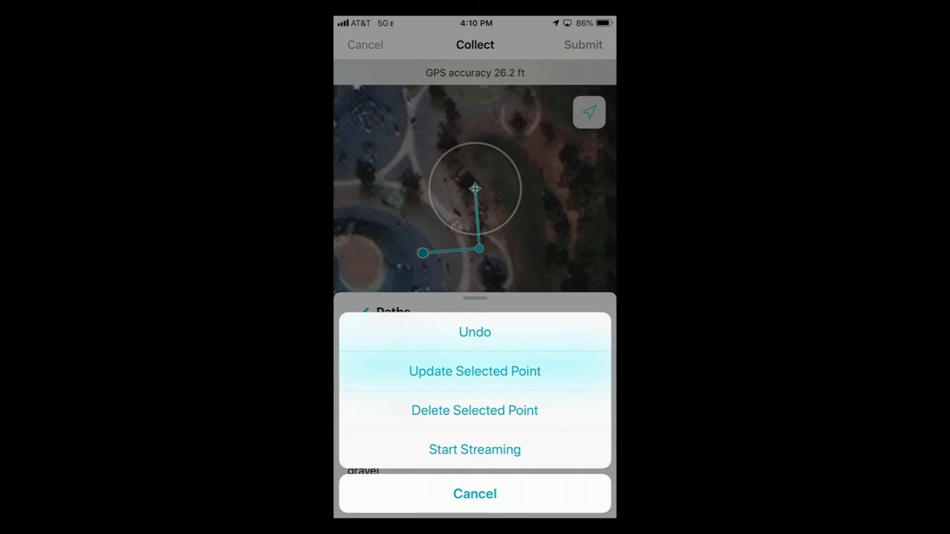
{"action": "left_click", "coordinate": [475, 371]}
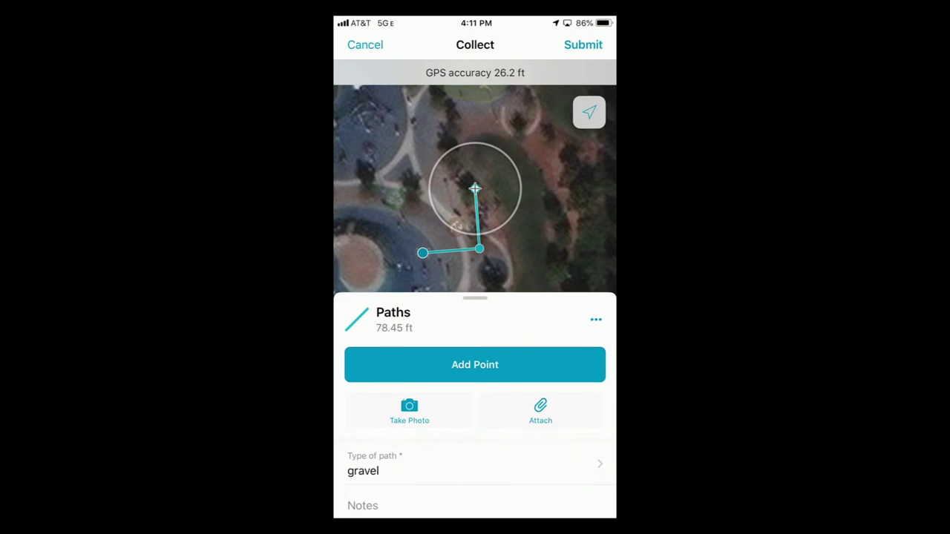
{"action": "left_click", "coordinate": [365, 44]}
{"action": "left_click", "coordinate": [521, 294]}
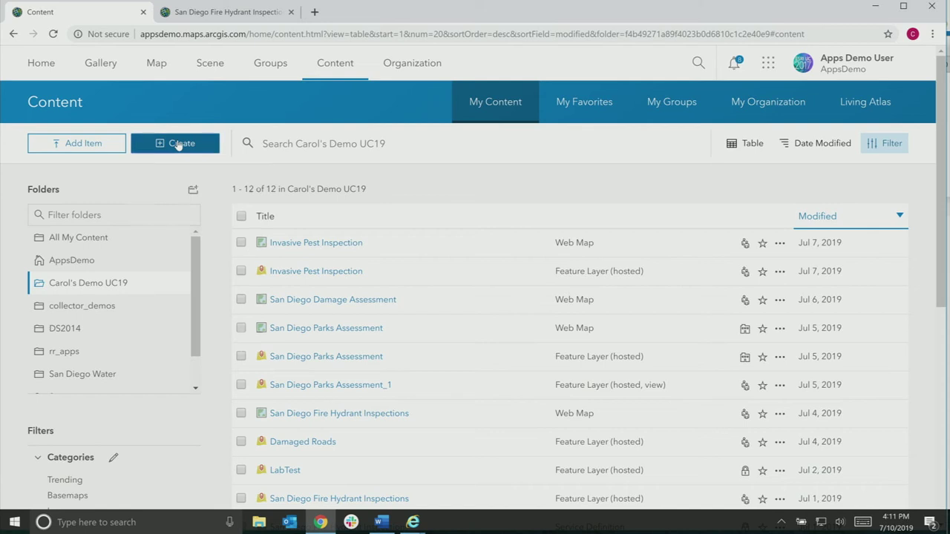
Step: Start creating a feature layer from a template and look through the template categories, including the Build a layer templates
{"action": "left_click", "coordinate": [178, 145]}
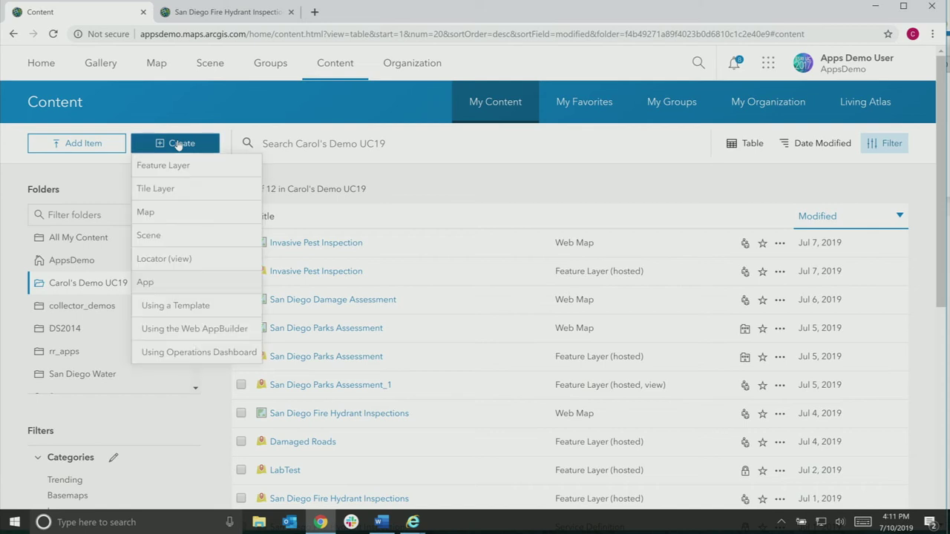
{"action": "left_click", "coordinate": [207, 172]}
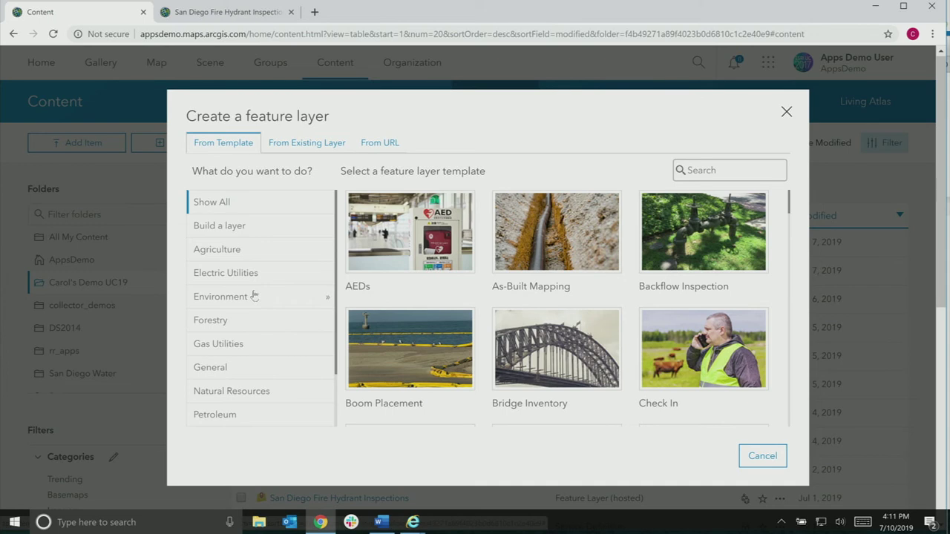
{"action": "scroll", "coordinate": [254, 296], "scroll_direction": "down", "scroll_amount": 1}
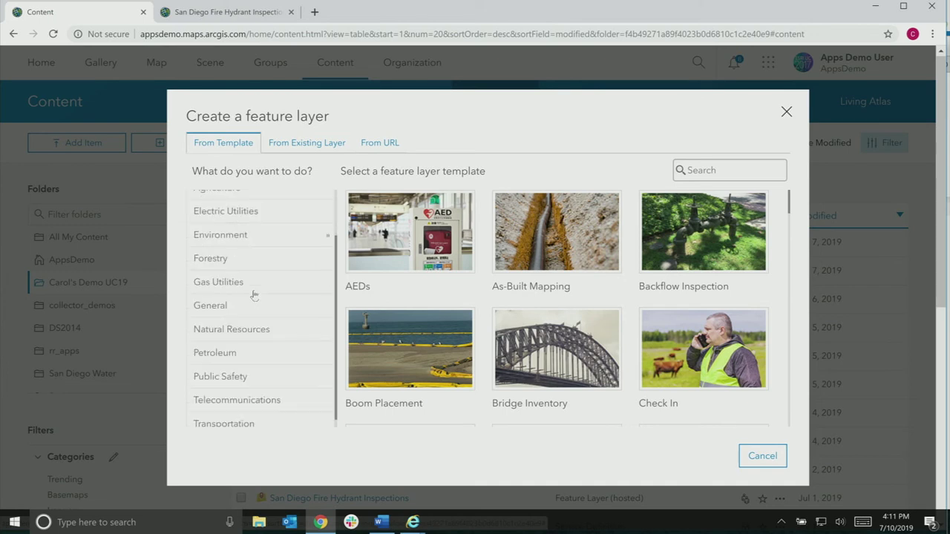
{"action": "scroll", "coordinate": [254, 295], "scroll_direction": "down", "scroll_amount": 1}
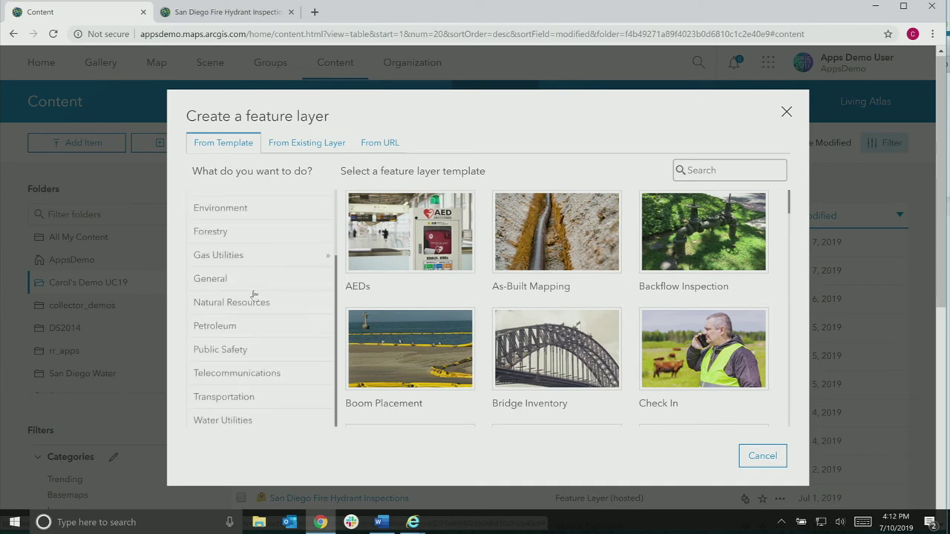
{"action": "scroll", "coordinate": [254, 296], "scroll_direction": "down", "scroll_amount": 1}
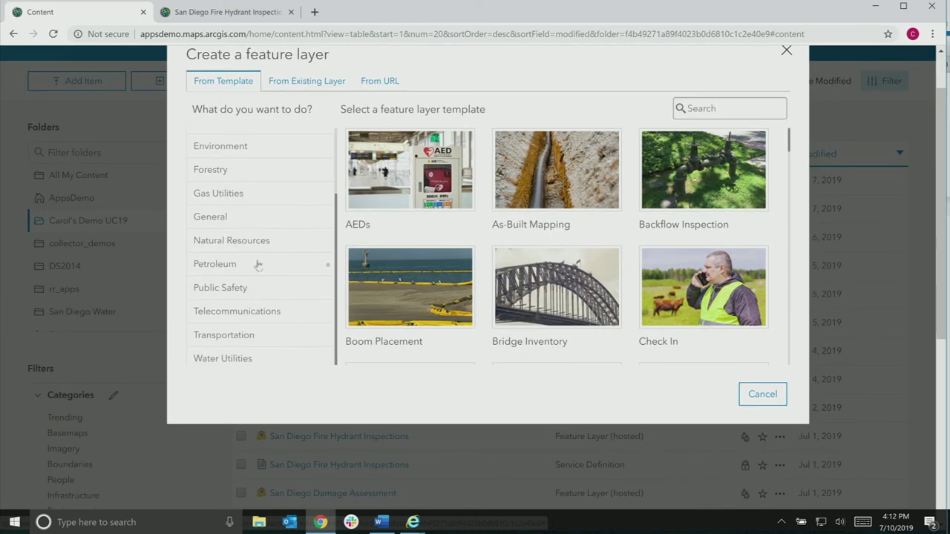
{"action": "scroll", "coordinate": [258, 265], "scroll_direction": "up", "scroll_amount": 2}
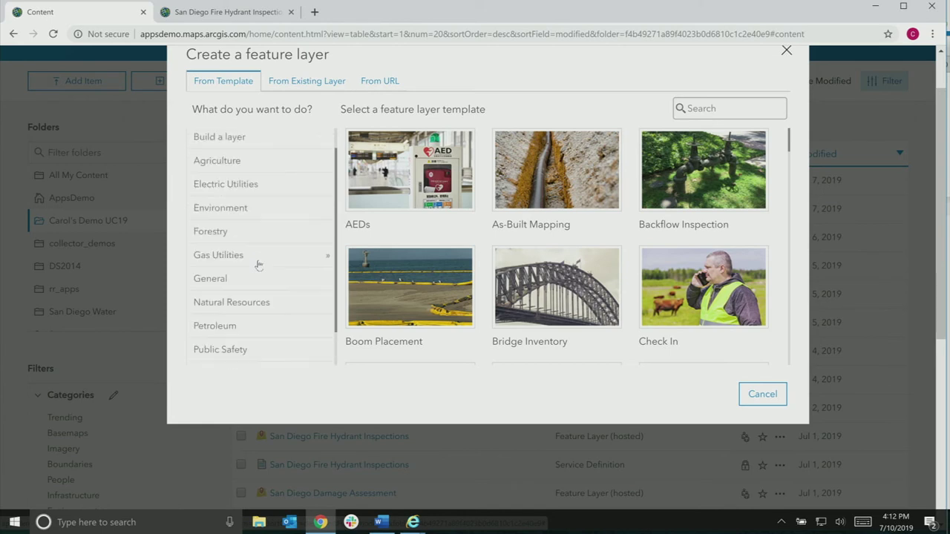
{"action": "scroll", "coordinate": [258, 265], "scroll_direction": "up", "scroll_amount": 1}
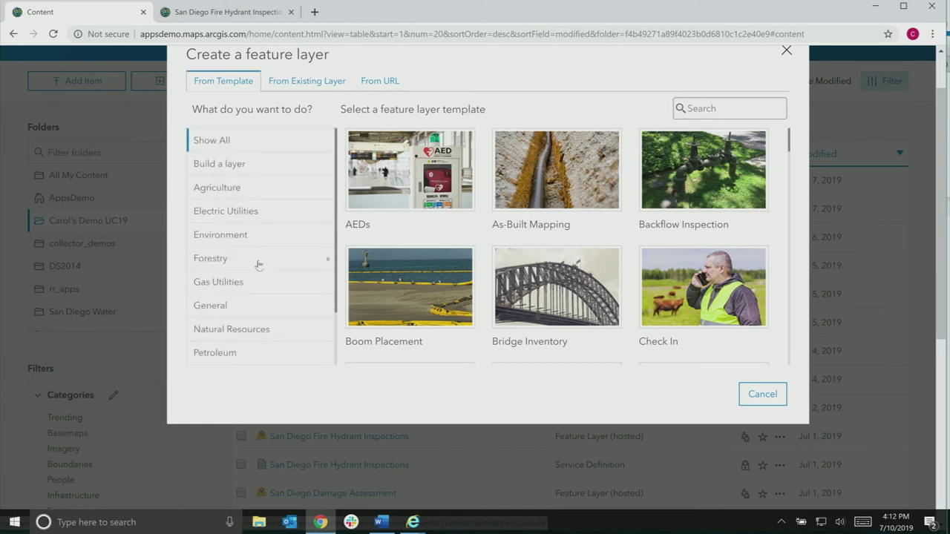
{"action": "left_click", "coordinate": [226, 163]}
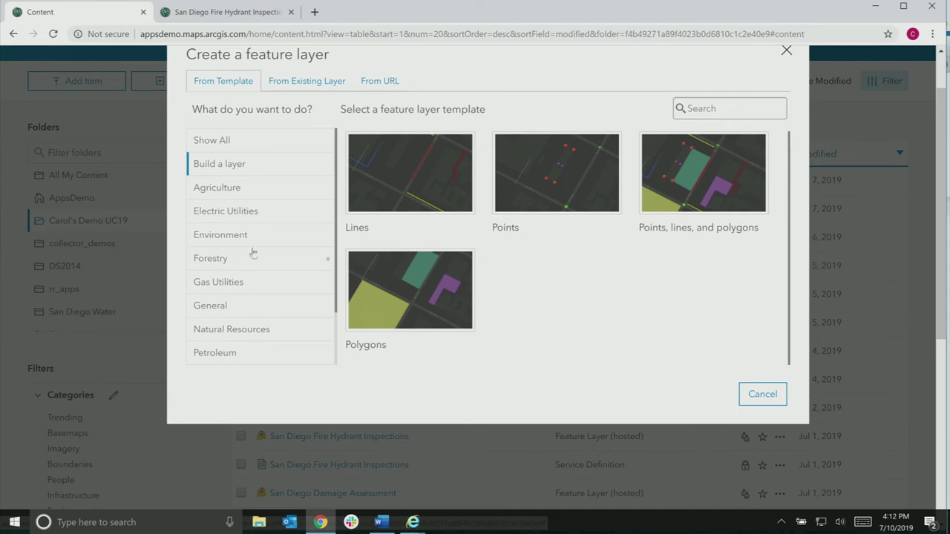
{"action": "scroll", "coordinate": [252, 254], "scroll_direction": "down", "scroll_amount": 1}
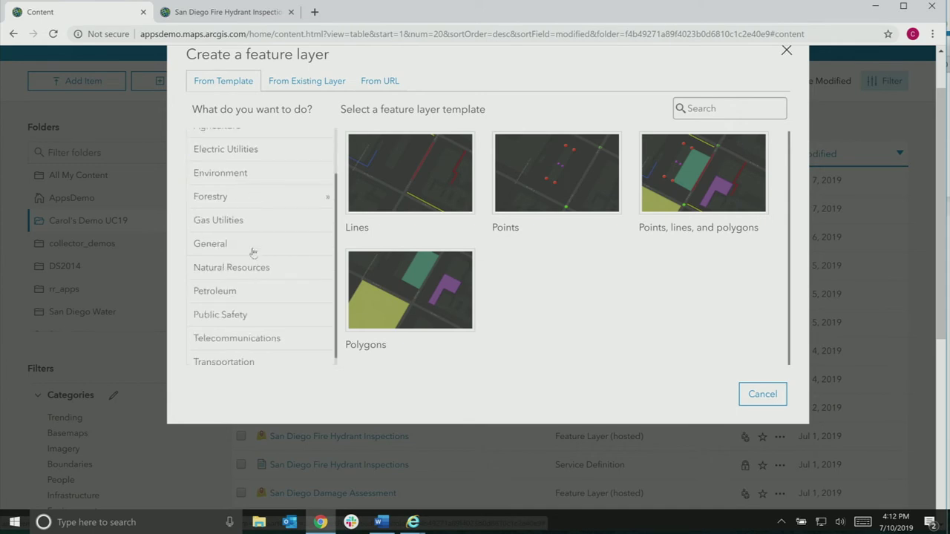
Step: Create the layer from the Damage Assessment template in the Public Safety category
{"action": "left_click", "coordinate": [237, 320]}
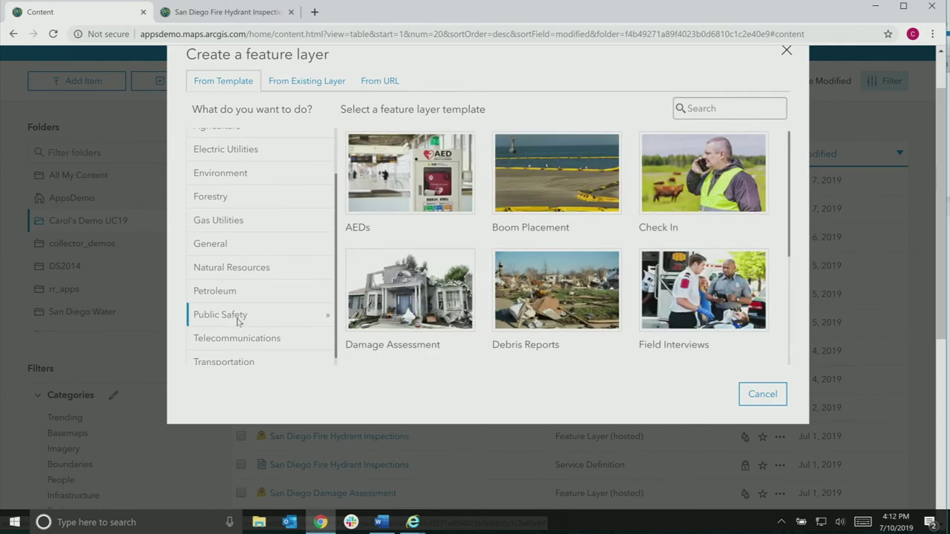
{"action": "left_click", "coordinate": [387, 293]}
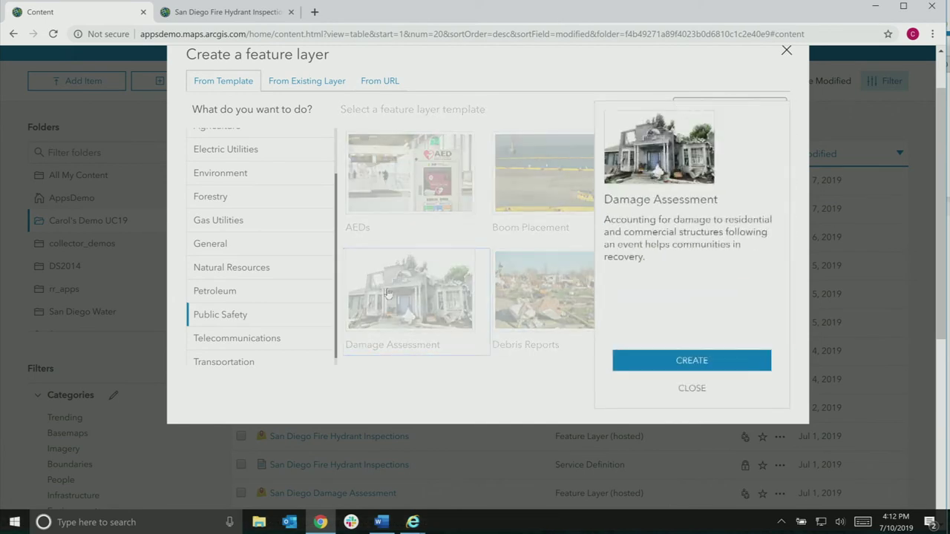
{"action": "left_click", "coordinate": [672, 363]}
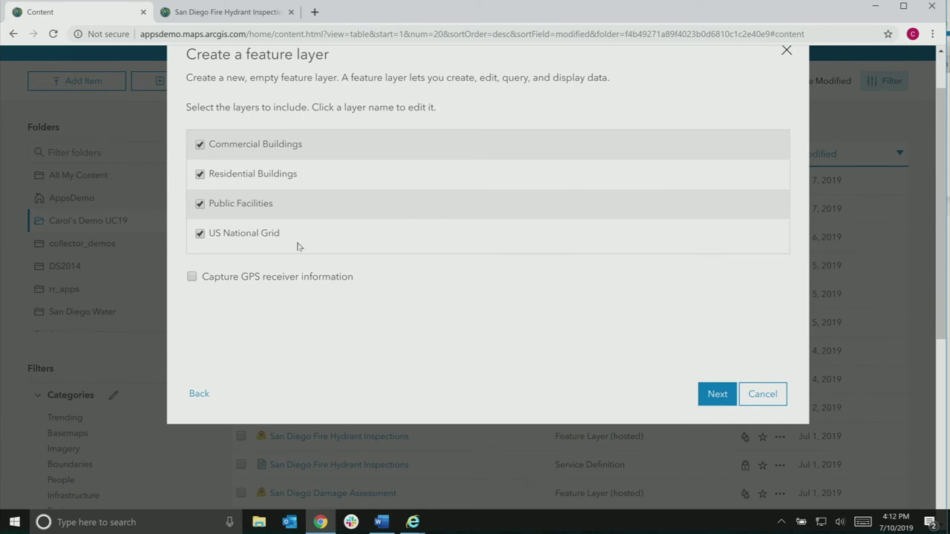
Step: Enable capturing of GPS receiver information and set the layer's extent to the area around Los Angeles, Las Vegas and Phoenix
{"action": "left_click", "coordinate": [192, 278]}
{"action": "left_click", "coordinate": [715, 396]}
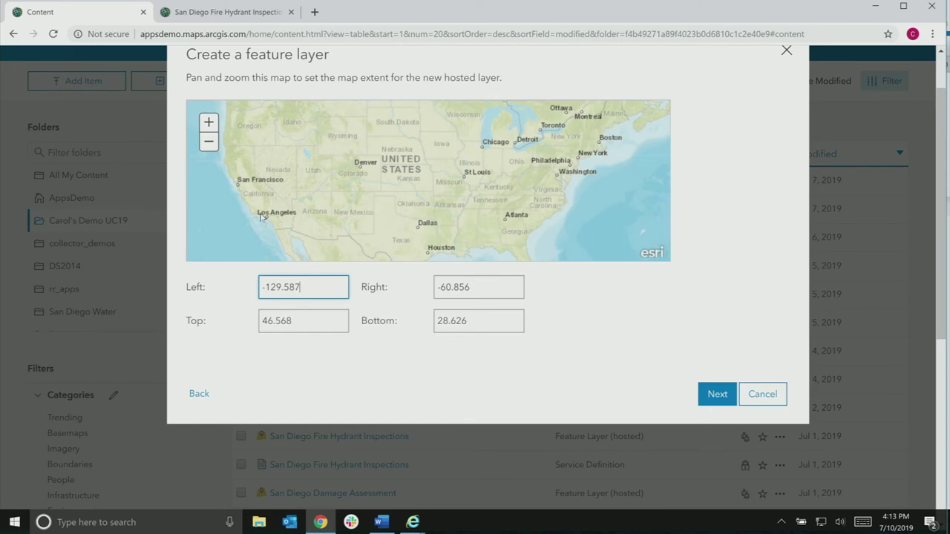
{"action": "scroll", "coordinate": [261, 217], "scroll_direction": "up", "scroll_amount": 2}
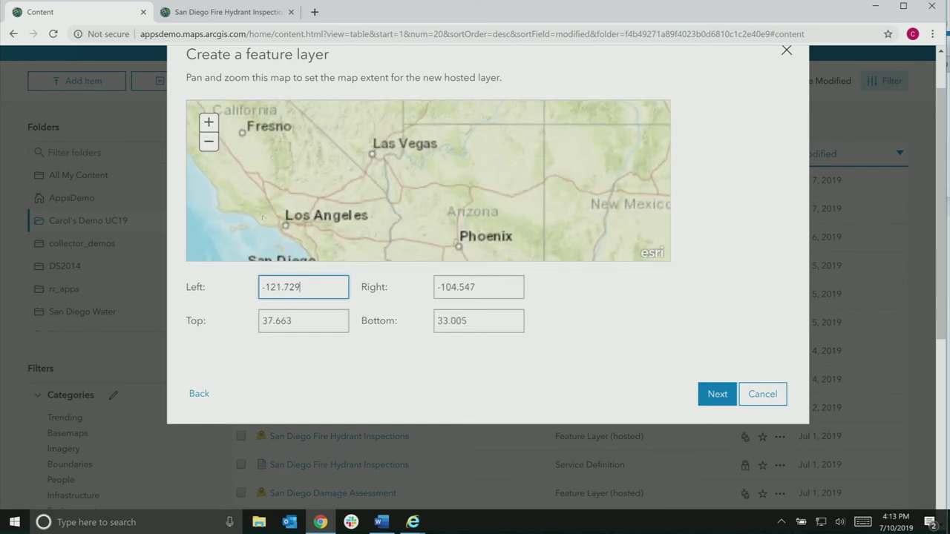
{"action": "left_click", "coordinate": [718, 397]}
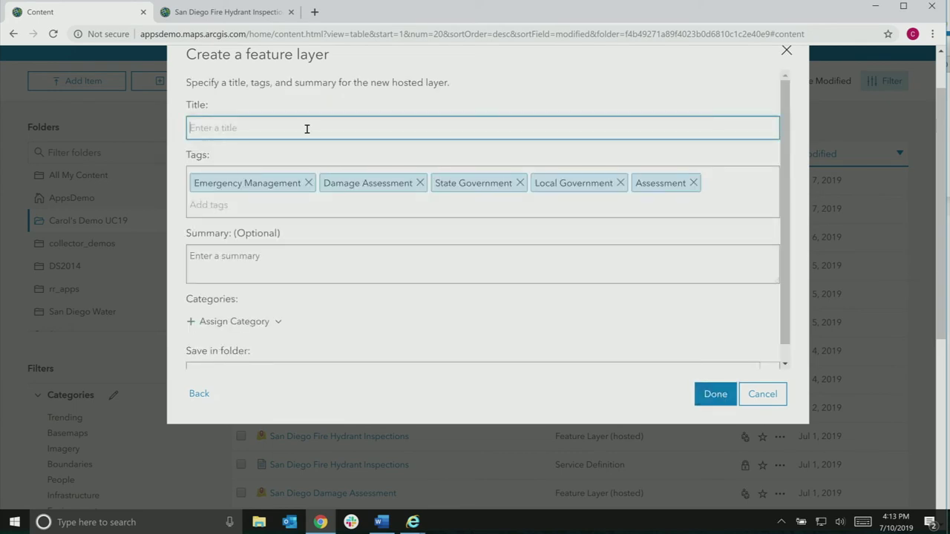
Step: Title the new hosted layer damage123 and finish creating it
{"action": "type", "text": "damage"}
{"action": "left_click", "coordinate": [715, 403]}
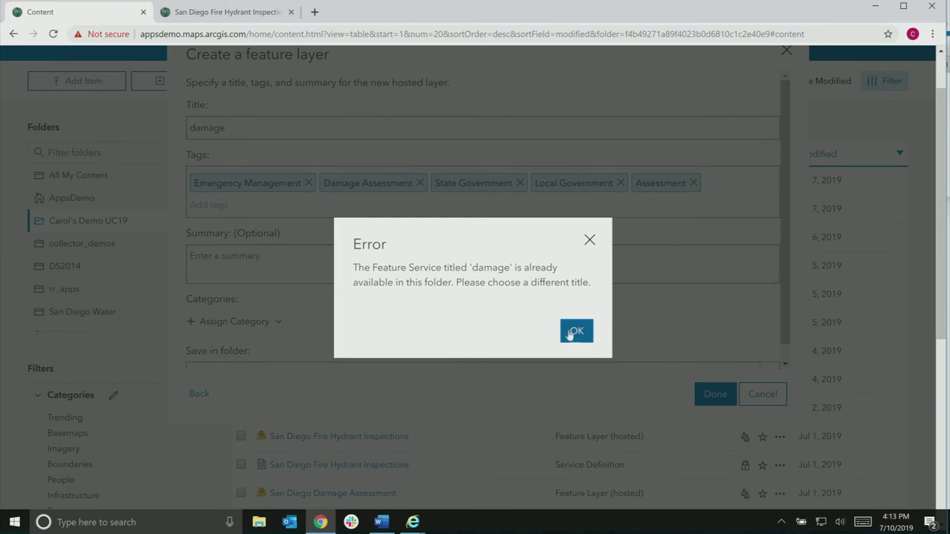
{"action": "left_click", "coordinate": [576, 330]}
{"action": "left_click", "coordinate": [250, 127]}
{"action": "type", "text": "123"}
{"action": "left_click", "coordinate": [712, 401]}
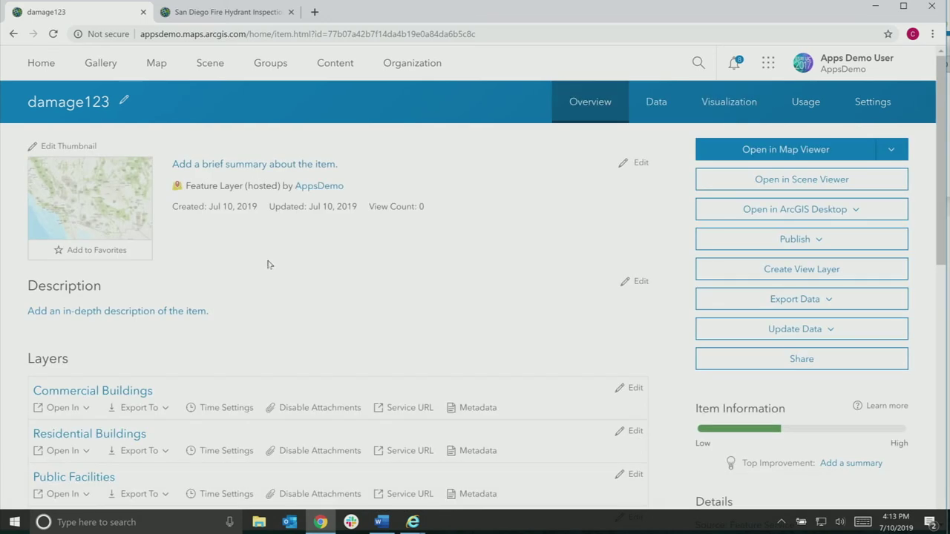
Step: Add the damage123 layer to a new map zoomed to California, and check the Commercial Buildings layer's extra options
{"action": "mouse_move", "coordinate": [183, 206]}
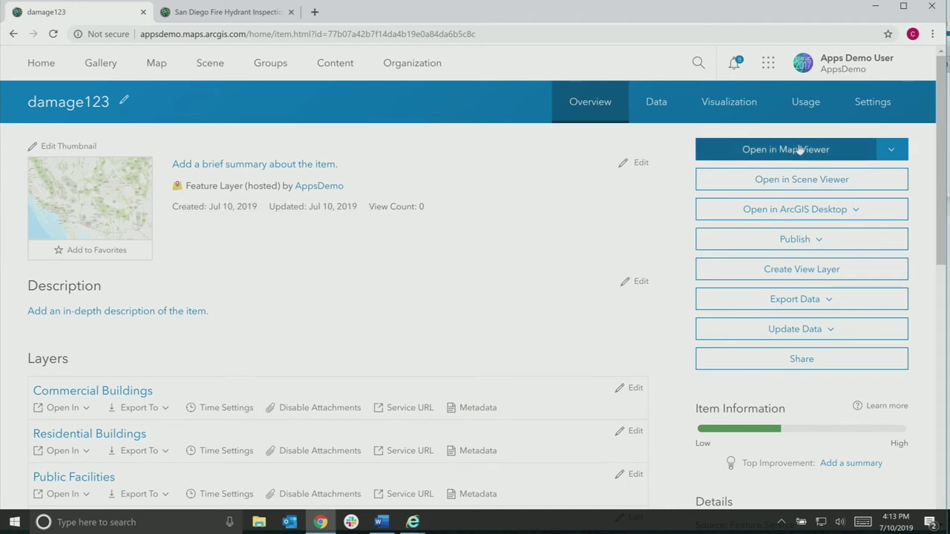
{"action": "left_click", "coordinate": [891, 152]}
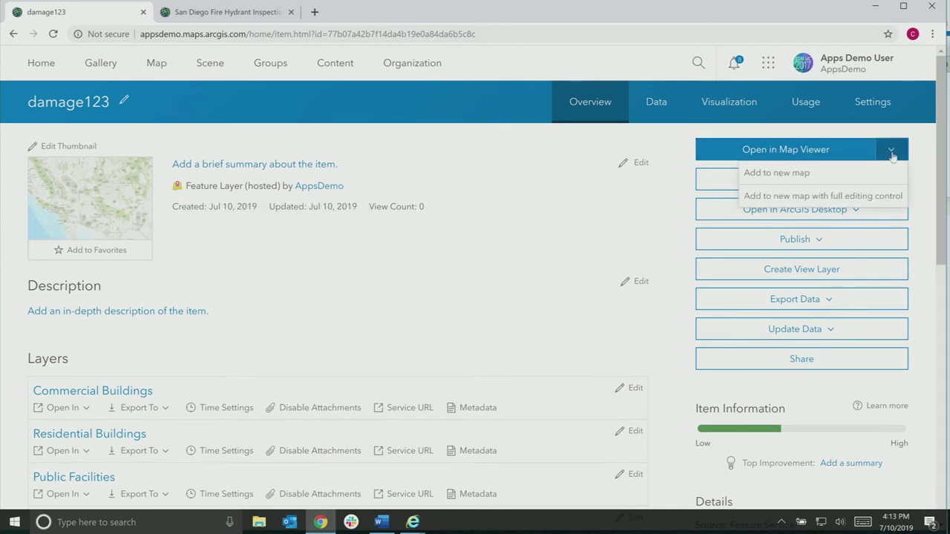
{"action": "left_click", "coordinate": [811, 175]}
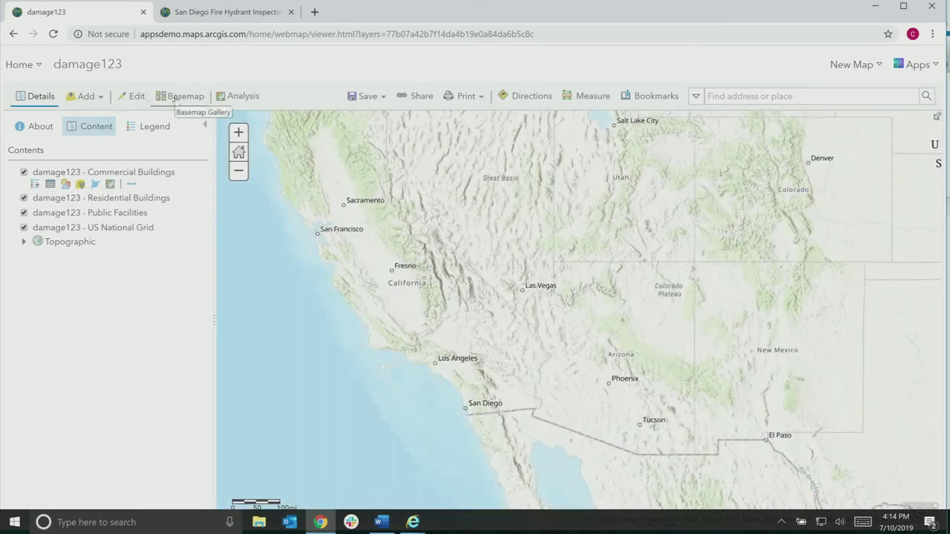
{"action": "scroll", "coordinate": [401, 253], "scroll_direction": "up", "scroll_amount": 1}
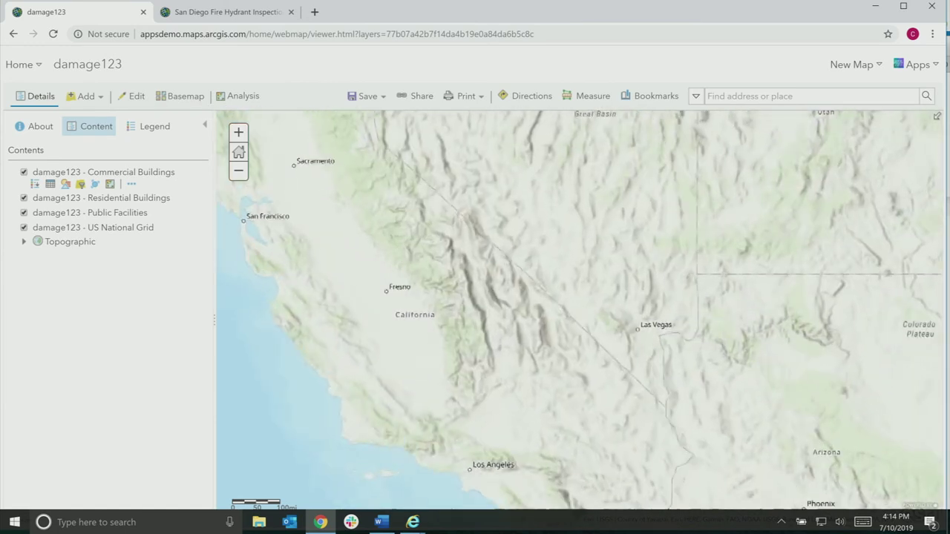
{"action": "left_click", "coordinate": [131, 184]}
{"action": "left_click", "coordinate": [80, 324]}
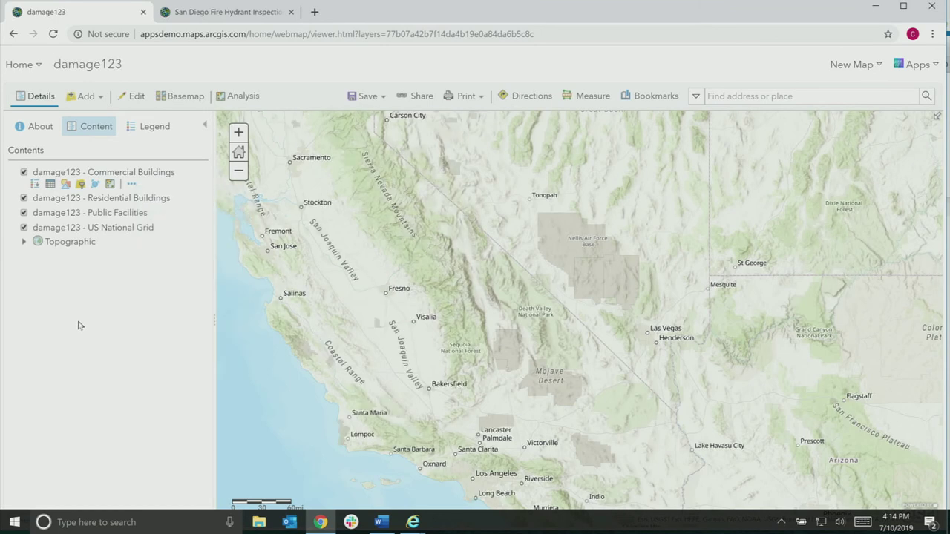
Step: Save the map as Ridgecrest Assessment with the tag Damage Assessment in the Carol's Demo UC19 folder
{"action": "left_click", "coordinate": [365, 98]}
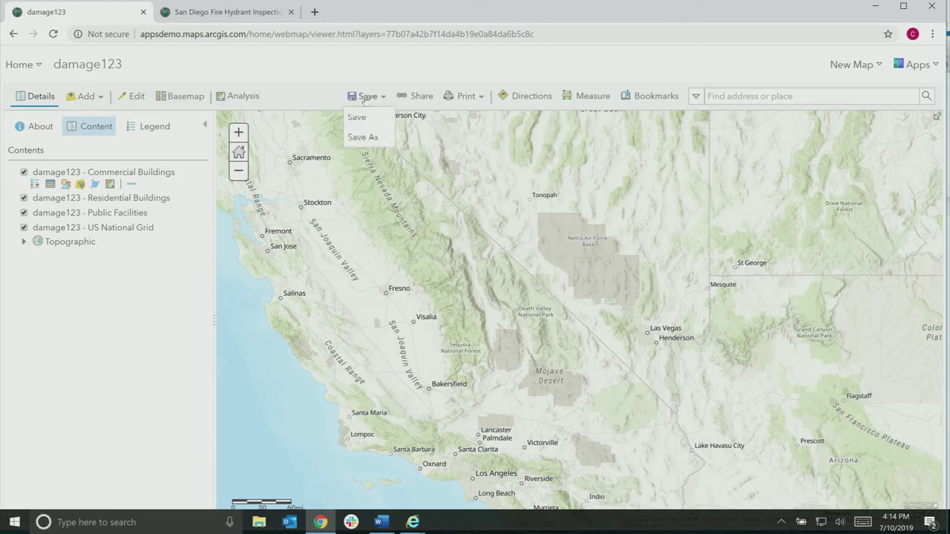
{"action": "left_click", "coordinate": [363, 116]}
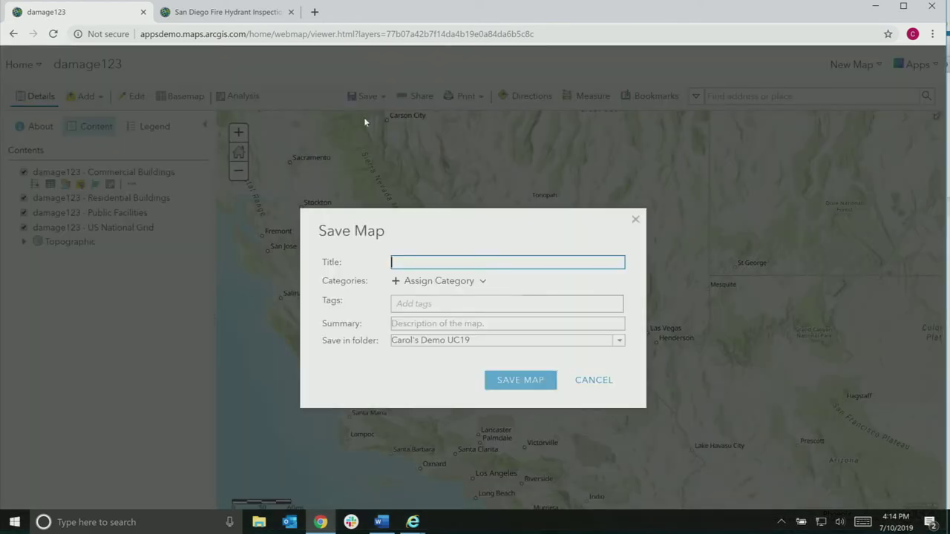
{"action": "type", "text": "Ridgecrest Assessment"}
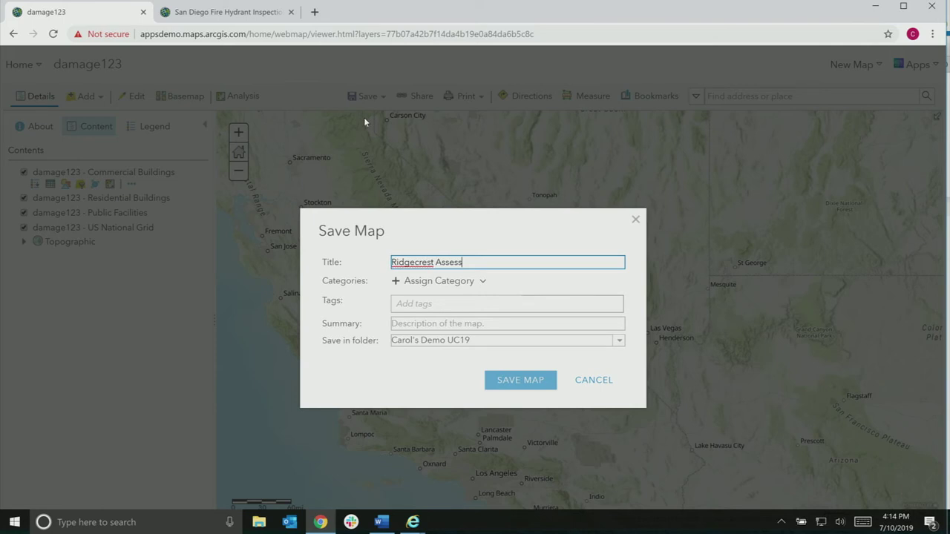
{"action": "left_click", "coordinate": [511, 374]}
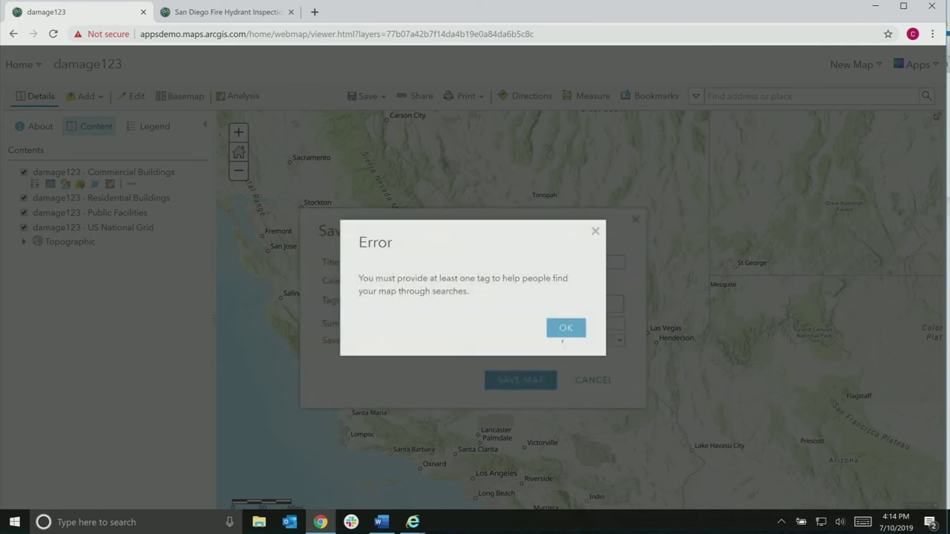
{"action": "left_click", "coordinate": [564, 332]}
{"action": "left_click", "coordinate": [415, 303]}
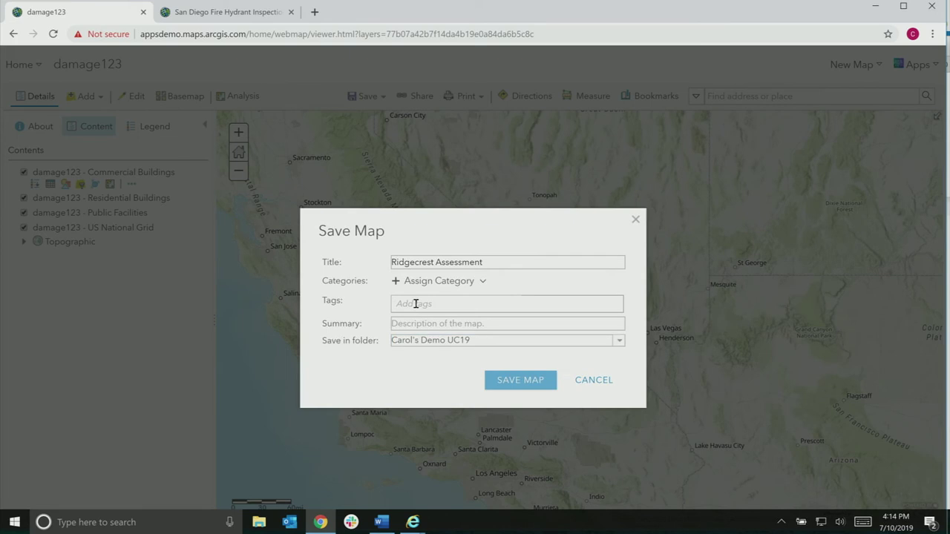
{"action": "type", "text": "Damage Assessment"}
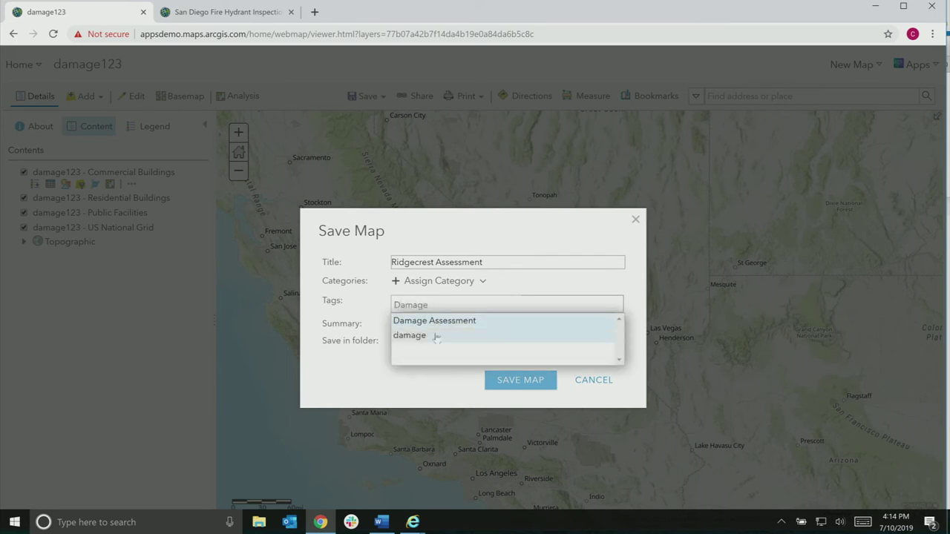
{"action": "left_click", "coordinate": [437, 320]}
{"action": "left_click", "coordinate": [530, 384]}
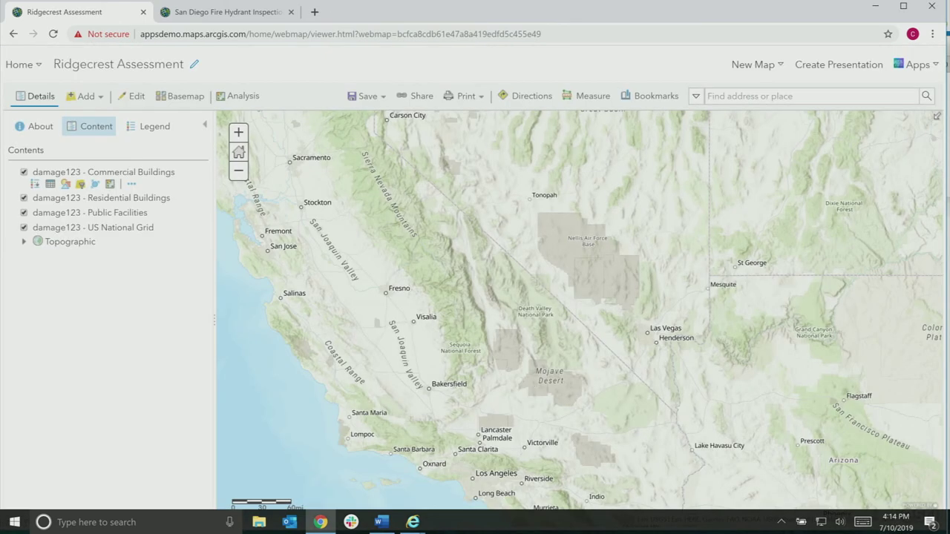
Step: Share the map with the UC 2019 - Intro to Collector group and update the damage123 layer's sharing to match
{"action": "left_click", "coordinate": [410, 101]}
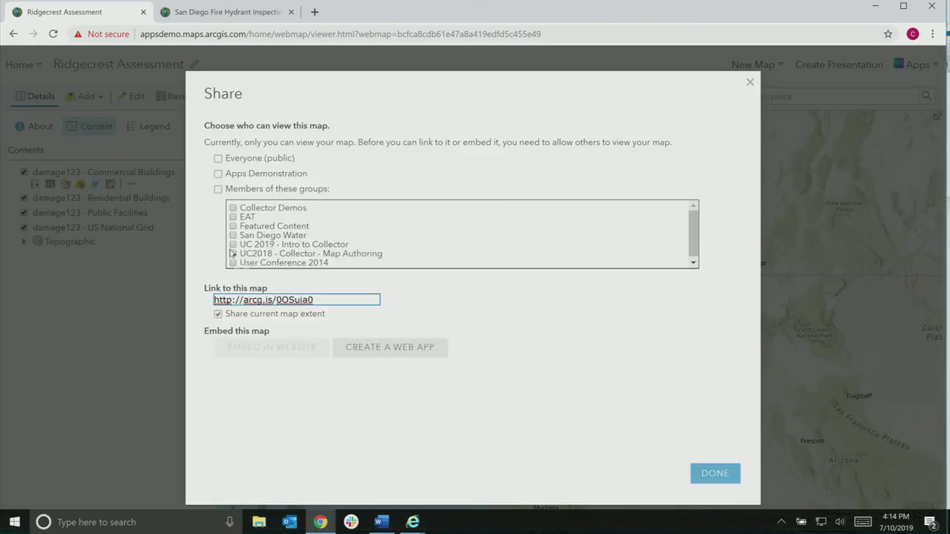
{"action": "left_click", "coordinate": [232, 245]}
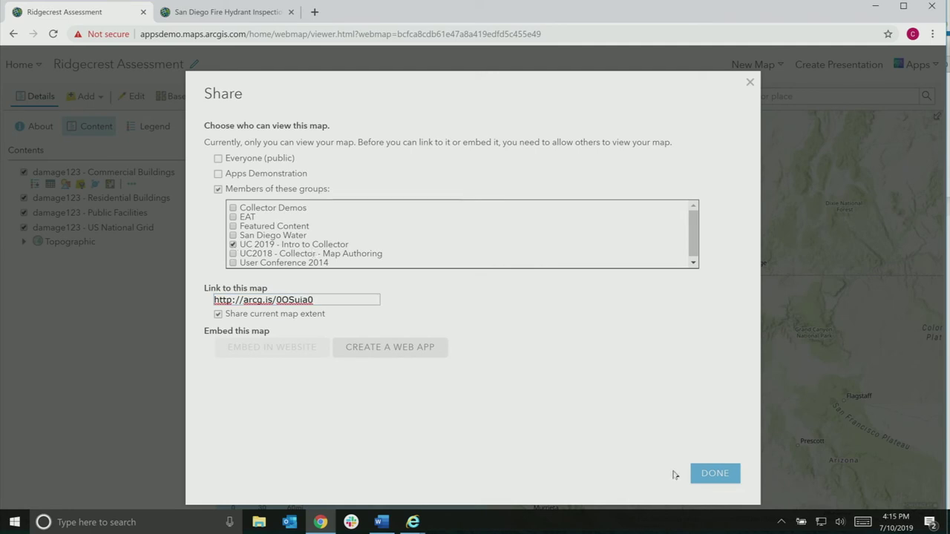
{"action": "left_click", "coordinate": [716, 475]}
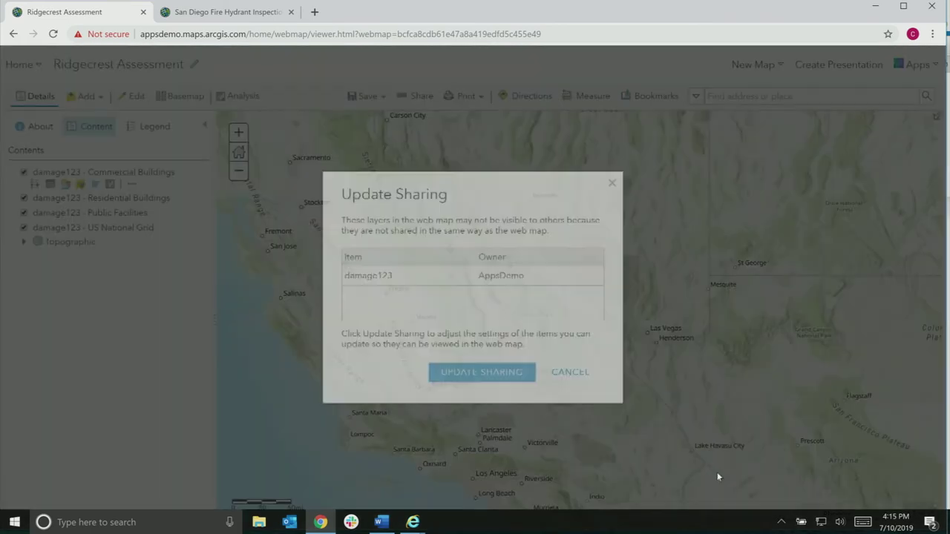
{"action": "left_click", "coordinate": [473, 375]}
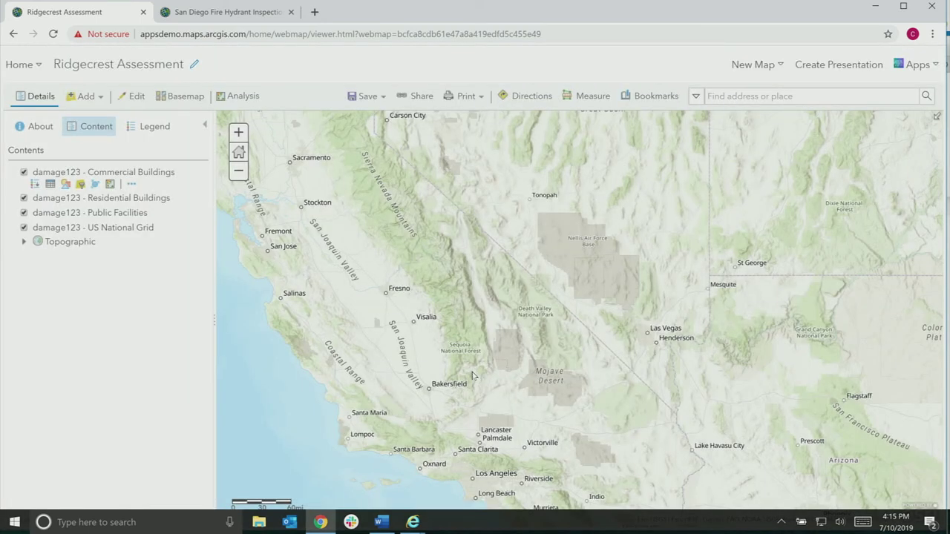